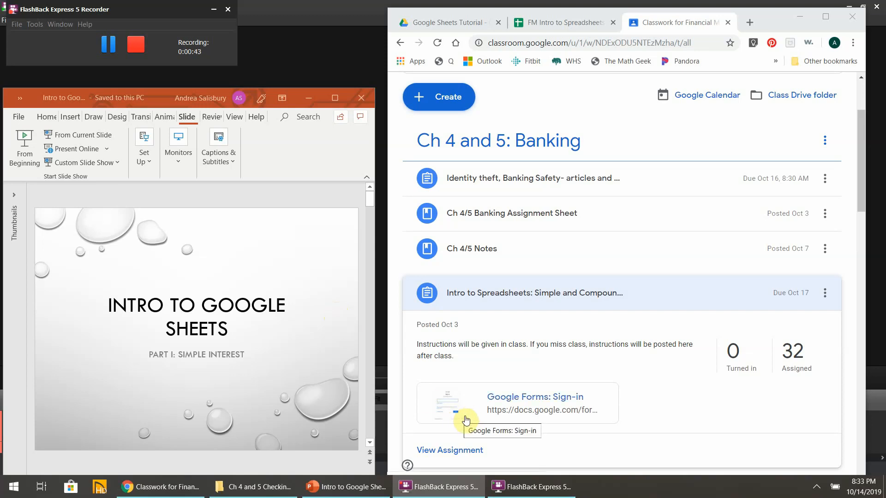
Review the Intro to Spreadsheets assignment in Classroom and read the lesson slides through the "Let's Get Started!" instructions
scroll(601, 199, "up", 1)
scroll(601, 199, "up", 2)
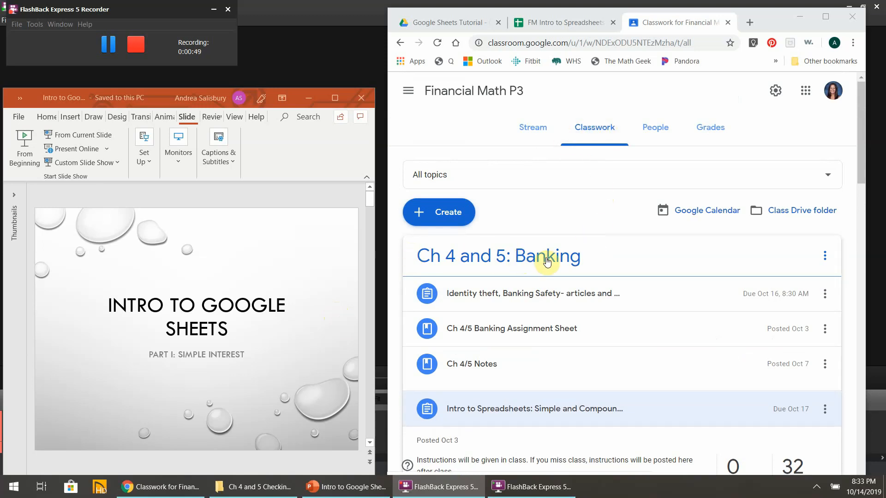
scroll(548, 262, "down", 4)
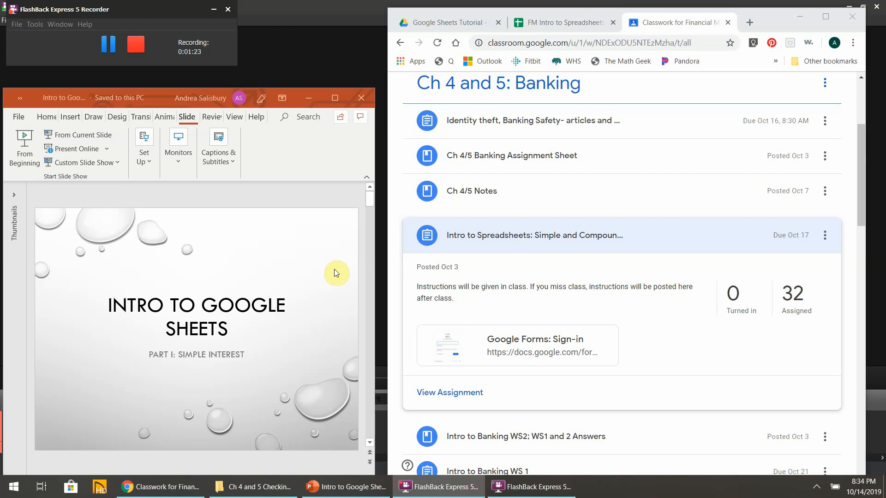
left_click(259, 272)
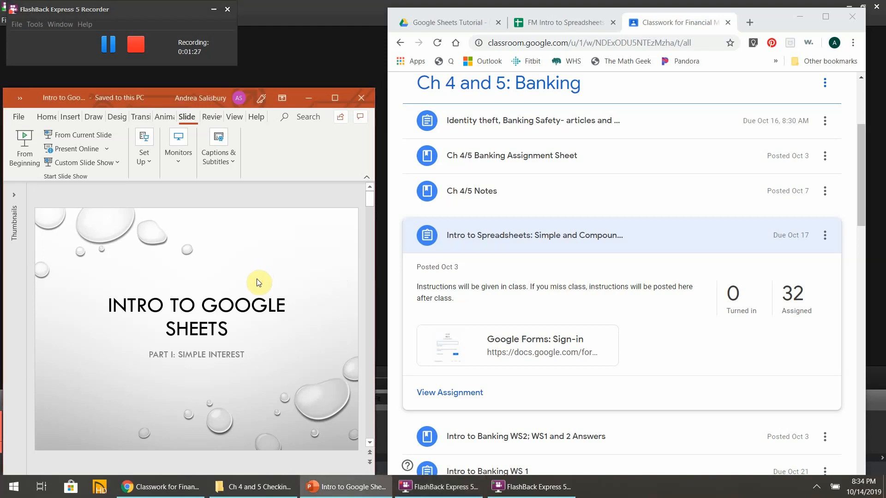
scroll(259, 282, "down", 1)
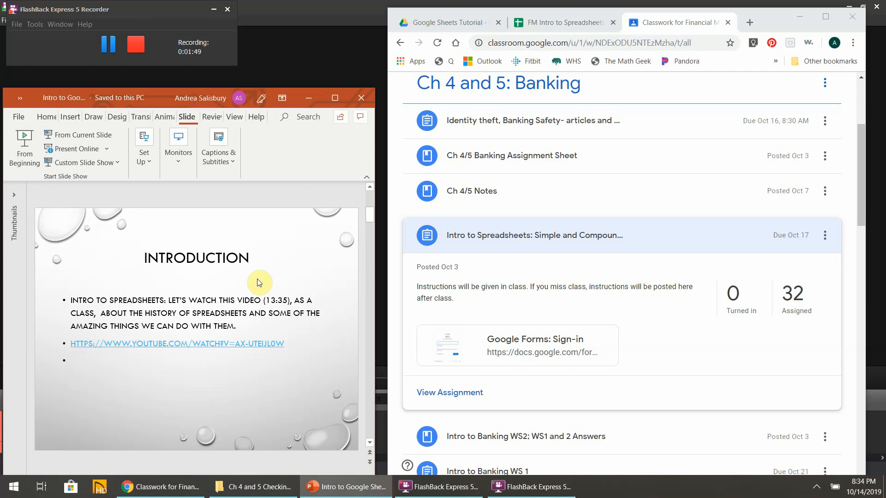
scroll(257, 283, "down", 1)
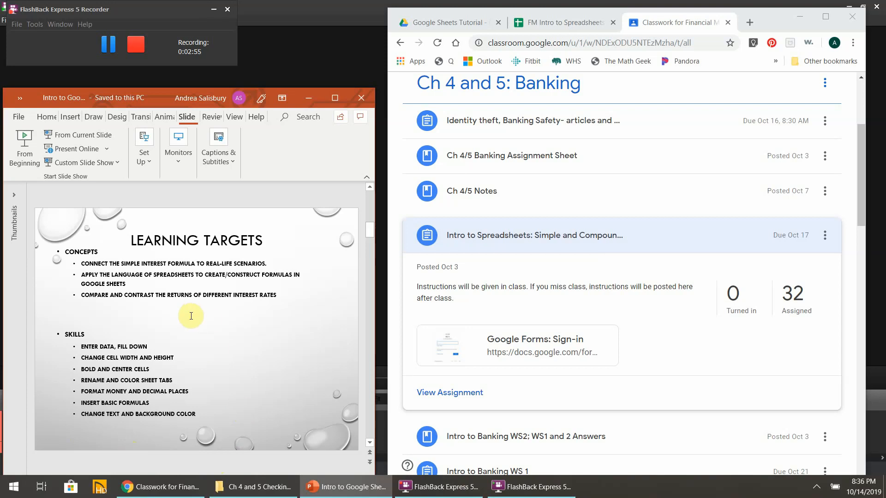
scroll(191, 316, "down", 1)
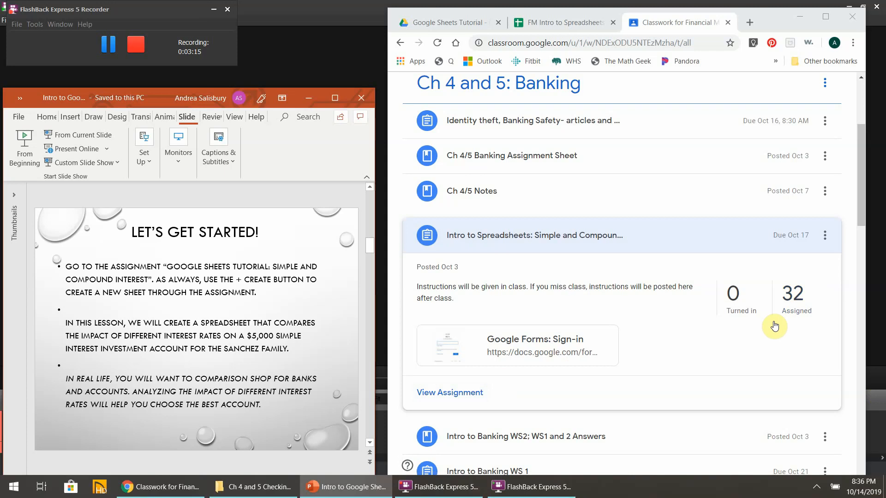
Switch to the FM Intro to Spreadsheets sheet and advance the slides to the continued basic construction instructions
left_click(576, 18)
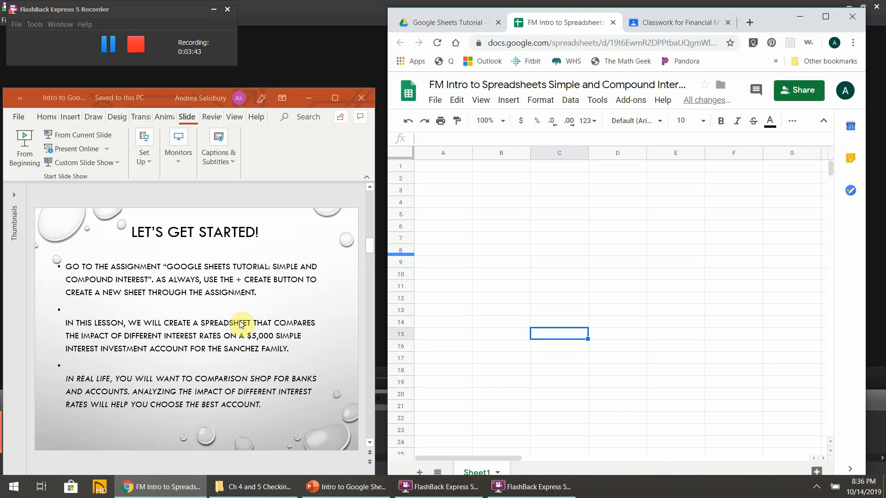
scroll(120, 315, "down", 1)
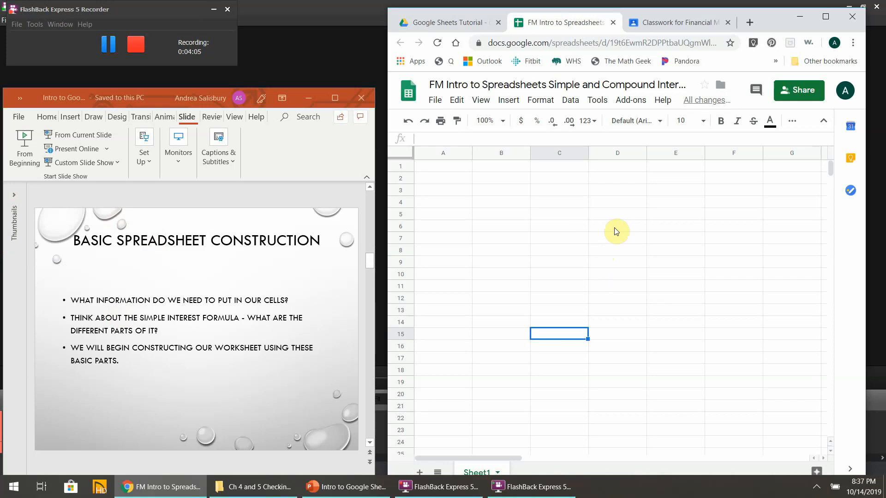
scroll(207, 332, "down", 1)
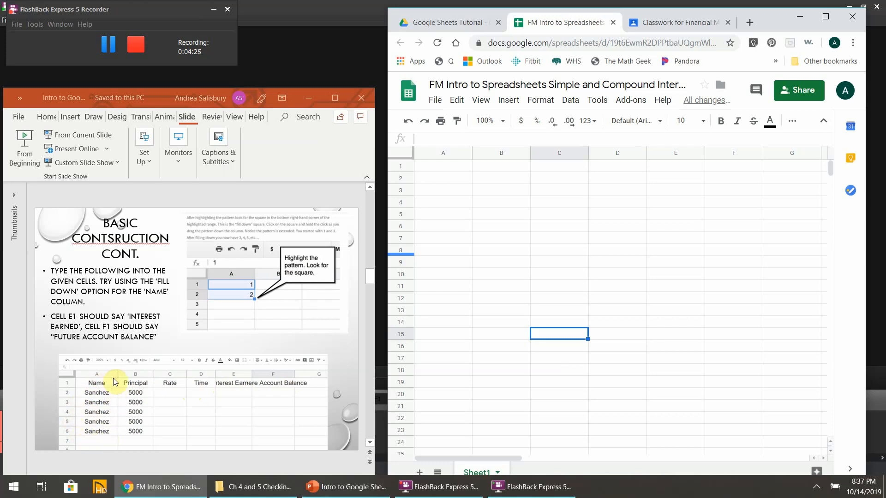
Enter the headings Name, Principal and Rate in cells A1 to C1 of the blank sheet
left_click(442, 170)
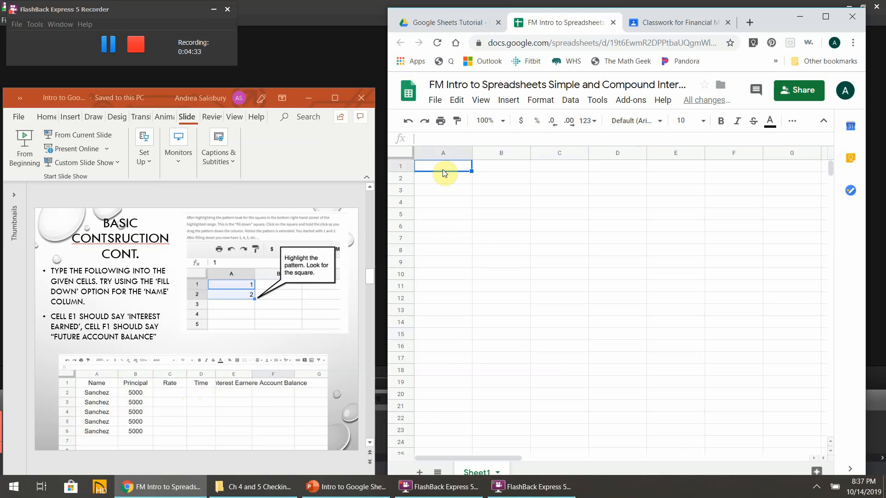
type("Name")
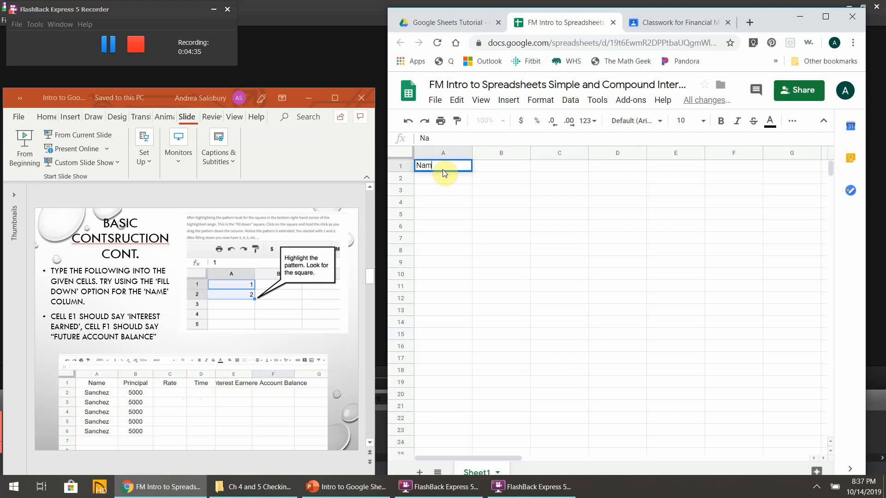
left_click(490, 167)
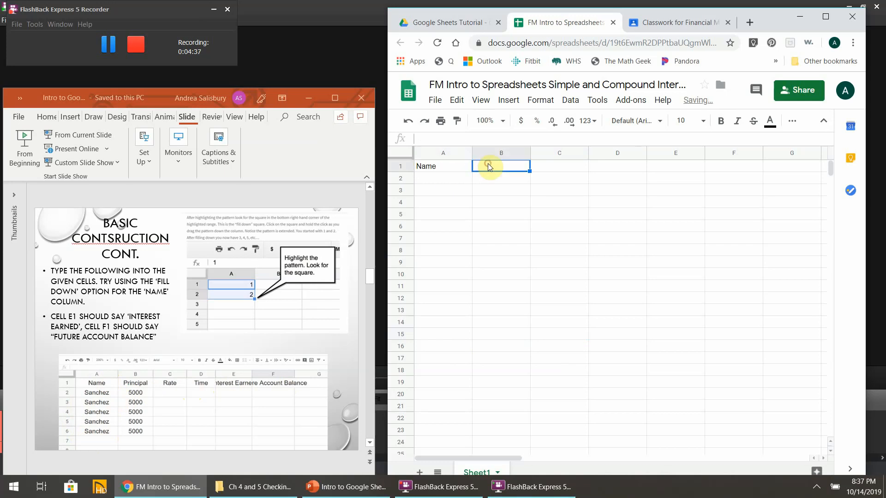
type("Prin")
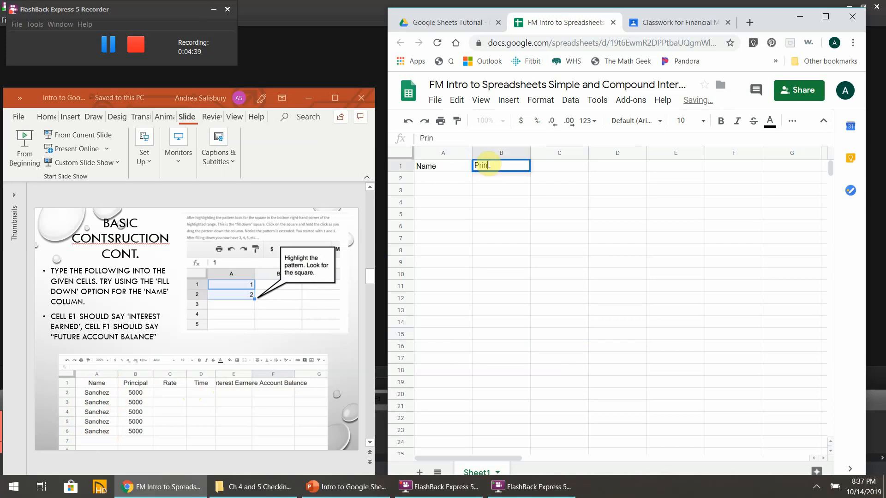
type("cipal")
key("Tab")
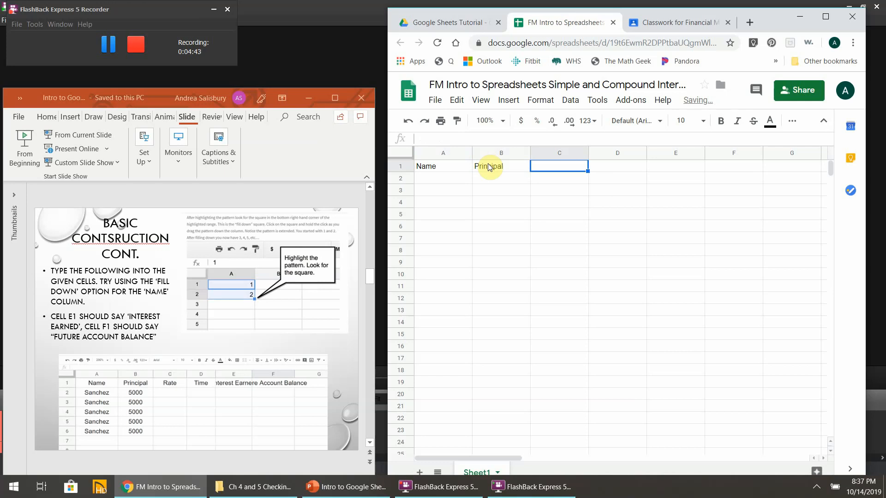
type("Rate")
key("Tab")
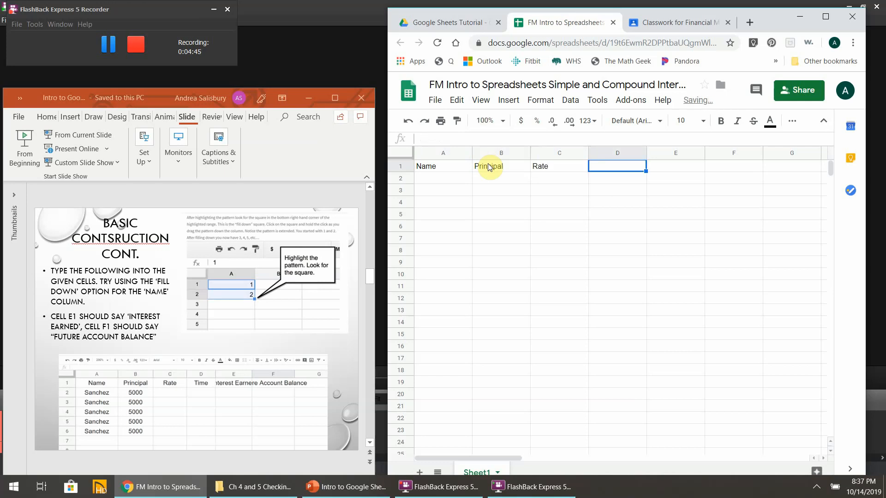
Enter the headings Interest Earned in D1 and Future Account Balance in E1
type("Inte")
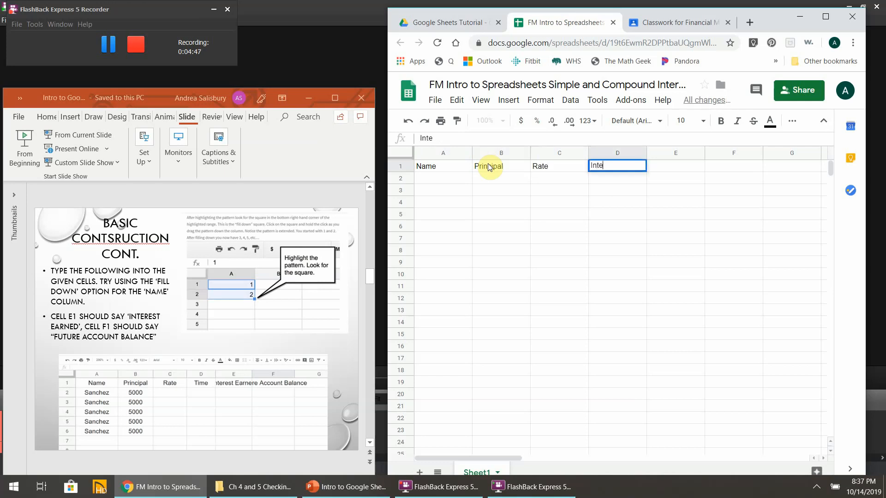
type("rest Earned")
key("Tab")
type("Future Ac")
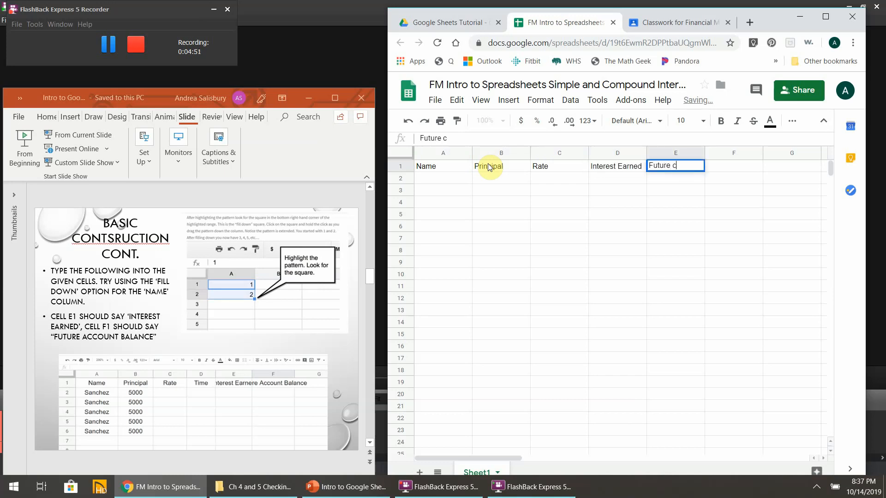
type("count")
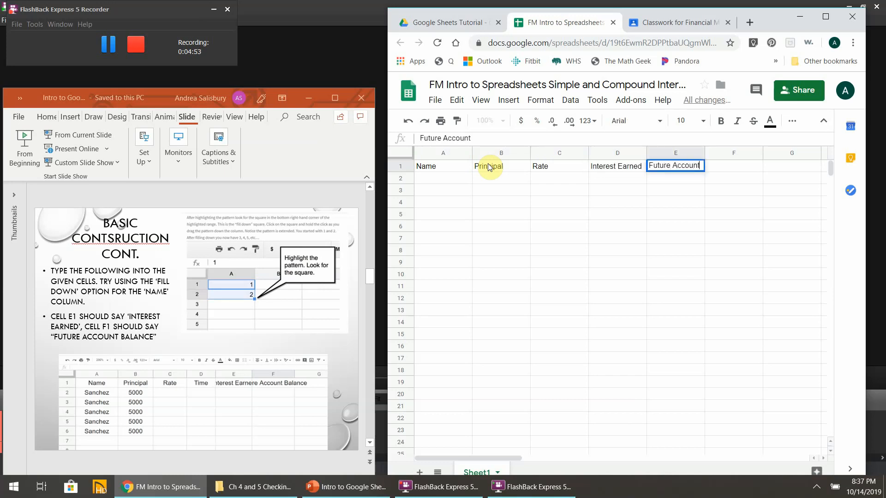
type(" Balance")
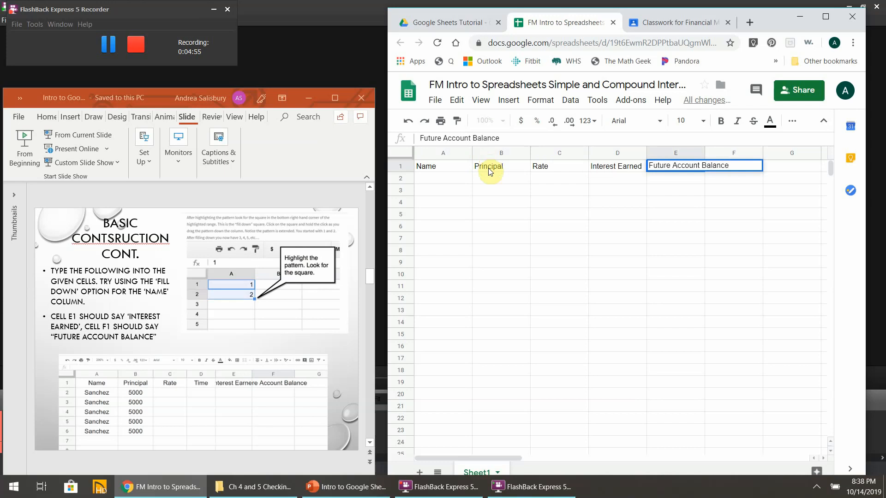
left_click(487, 220)
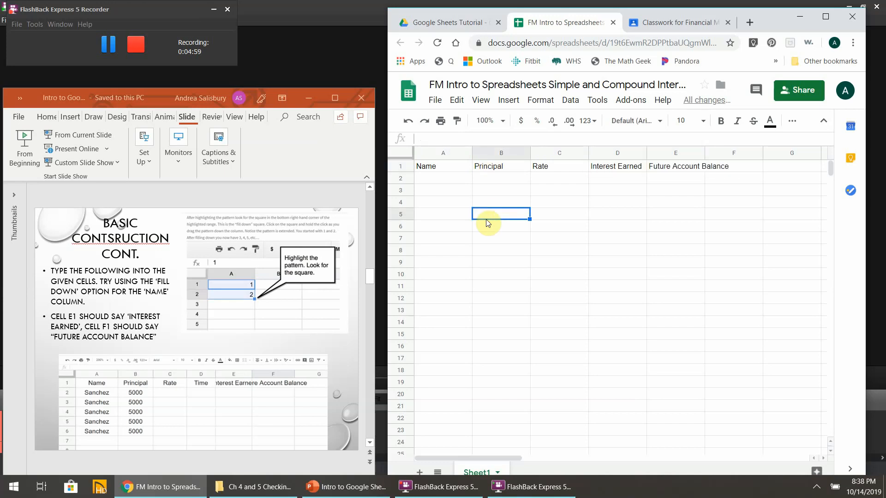
Enter the sample family's surname in A2 and the principal 5000 in B2
left_click(425, 184)
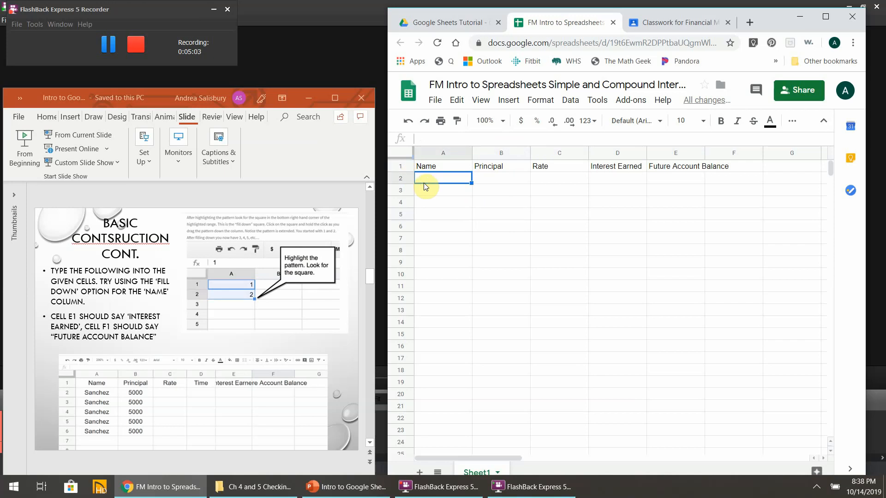
type("Sanchez")
key("Tab")
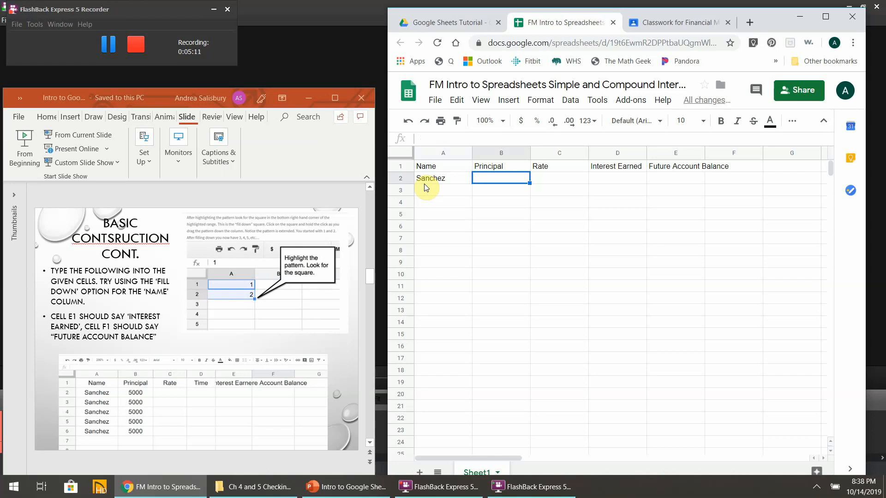
type("5000")
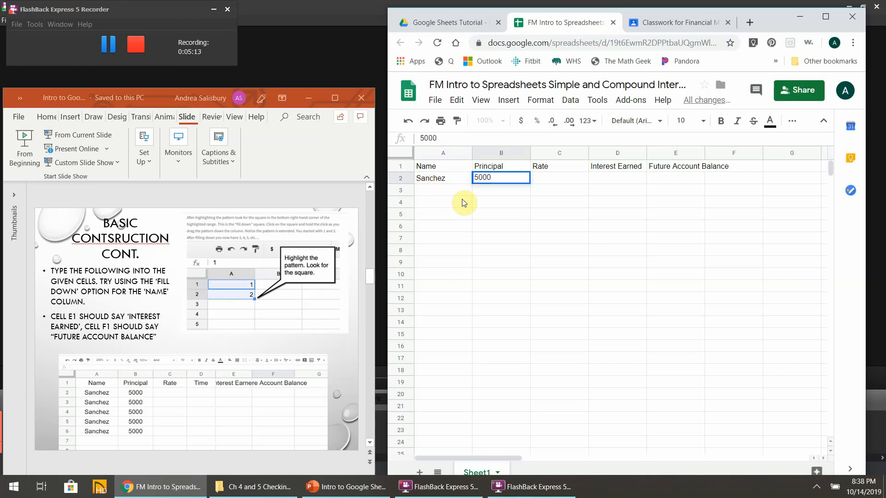
left_click(490, 200)
left_click(114, 49)
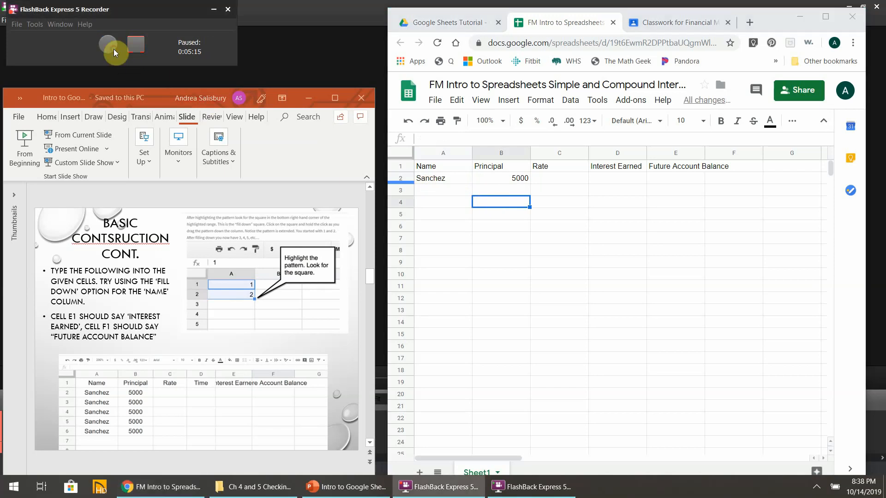
left_click(451, 284)
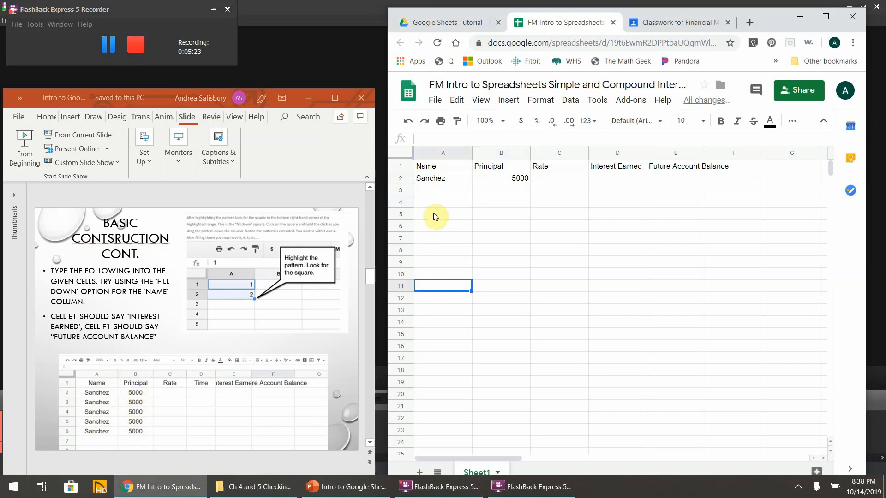
left_click(443, 193)
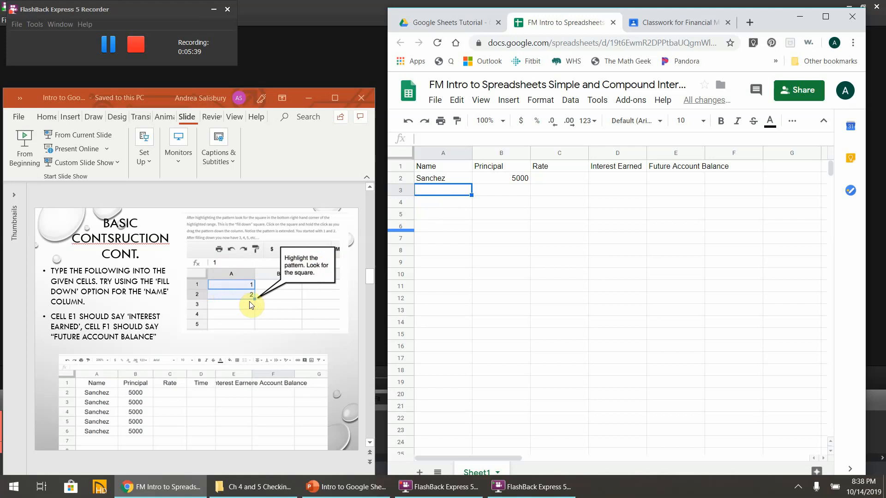
Fill the surname in A2 and the principal 5000 in B2 down through row 6
left_click(467, 180)
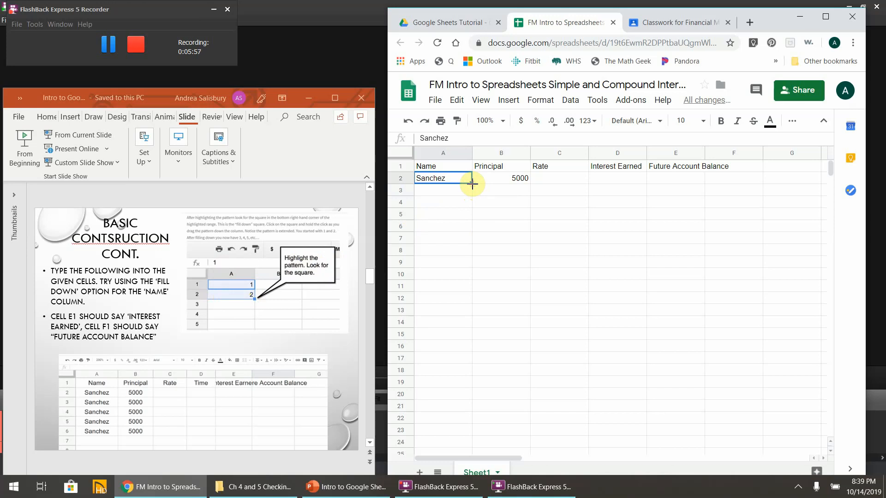
left_click_drag(471, 183, 475, 228)
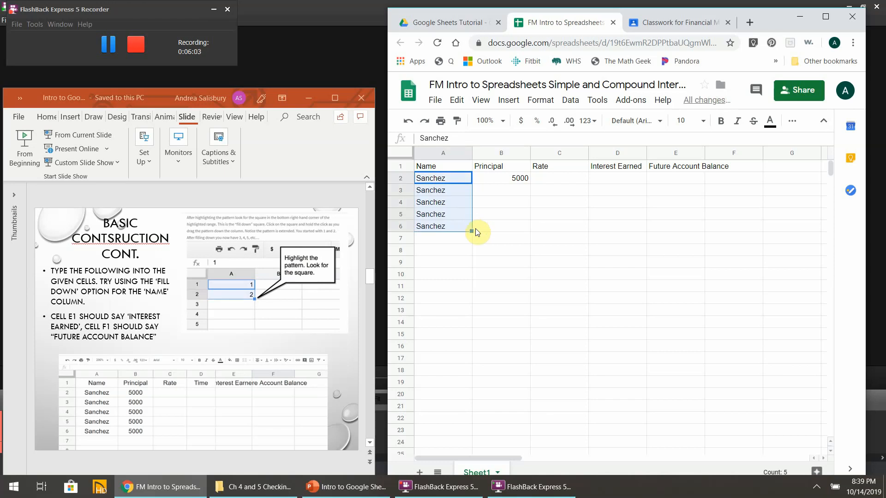
left_click(508, 185)
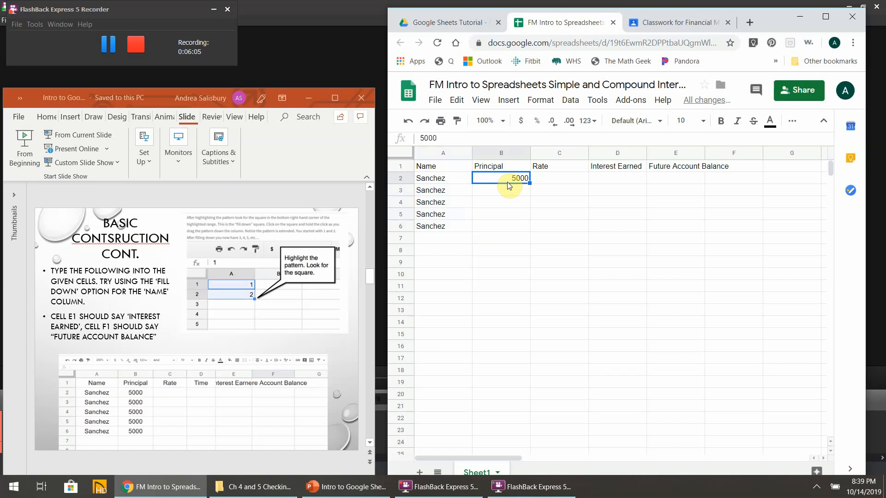
left_click_drag(530, 183, 531, 228)
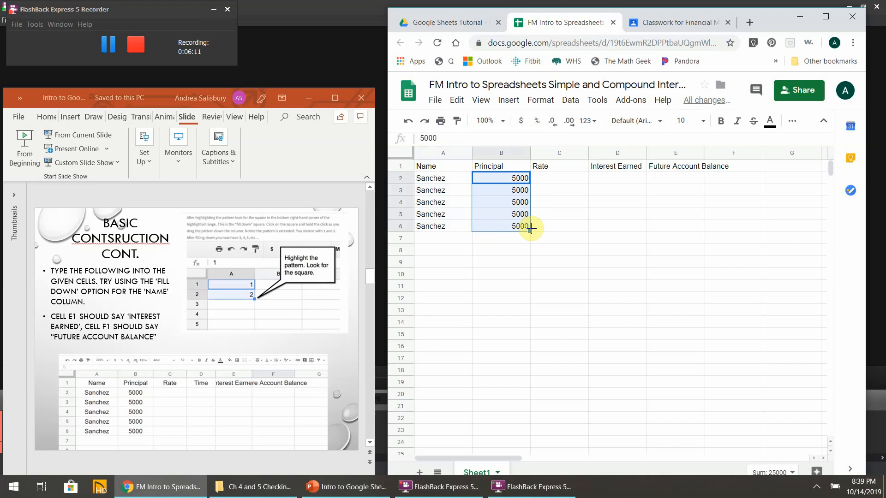
Advance the lesson to the cell formatting slide, maximize the spreadsheet window, and bold the headings in A1 to E1
scroll(87, 342, "down", 1)
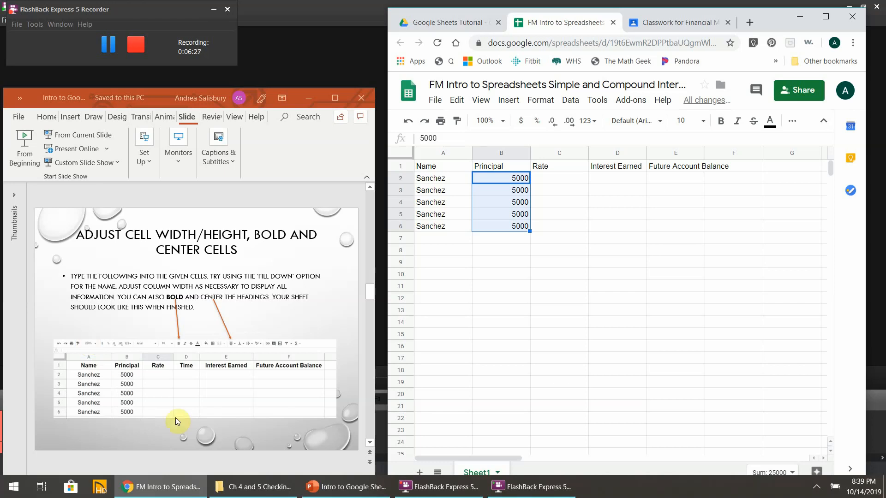
left_click(441, 167)
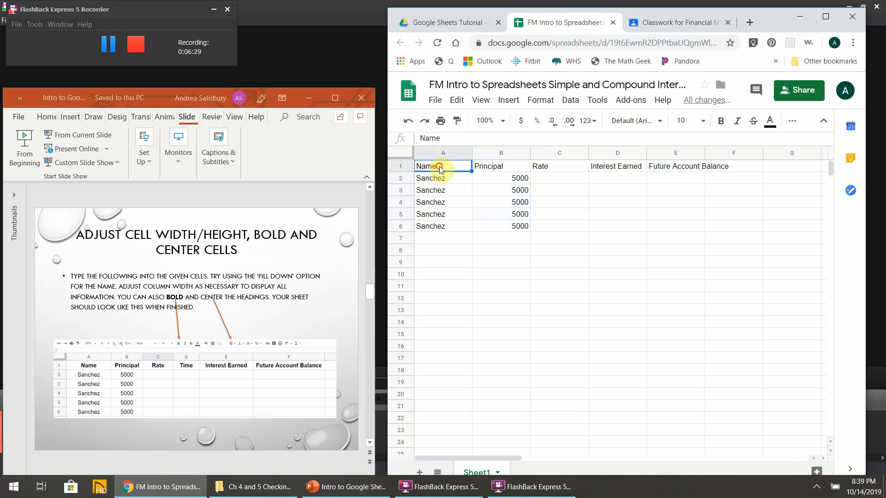
left_click(826, 22)
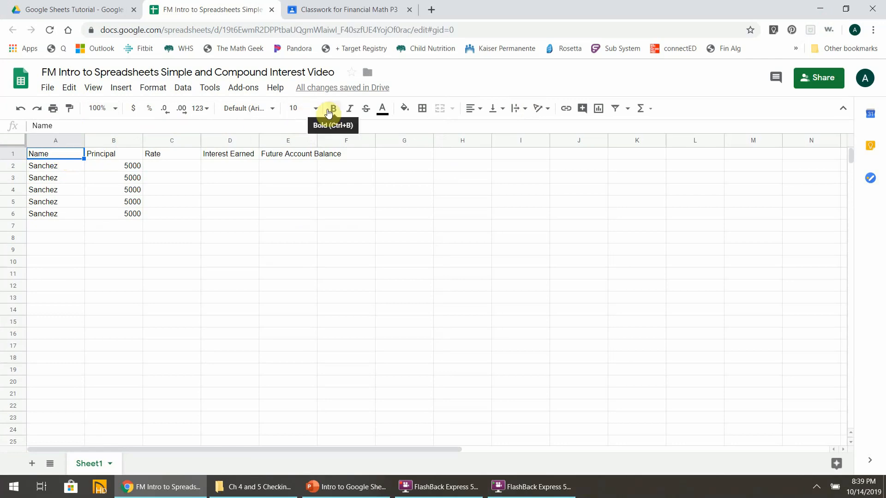
left_click(333, 110)
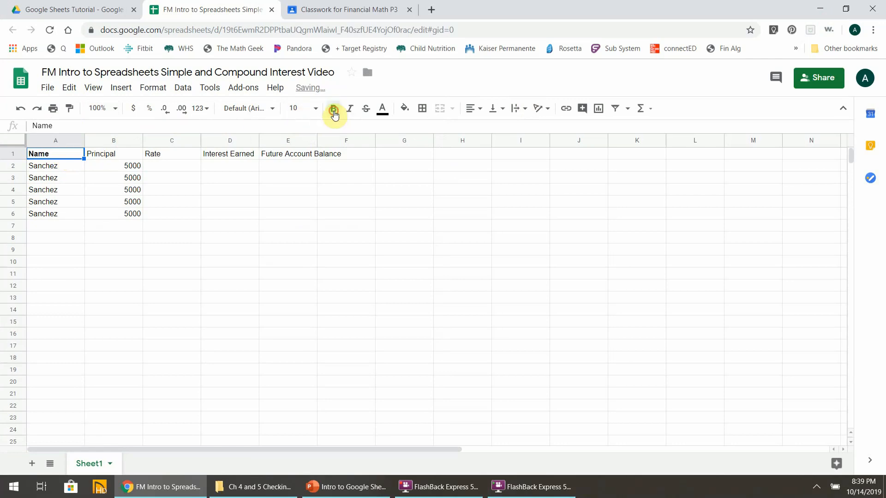
left_click_drag(133, 158, 314, 153)
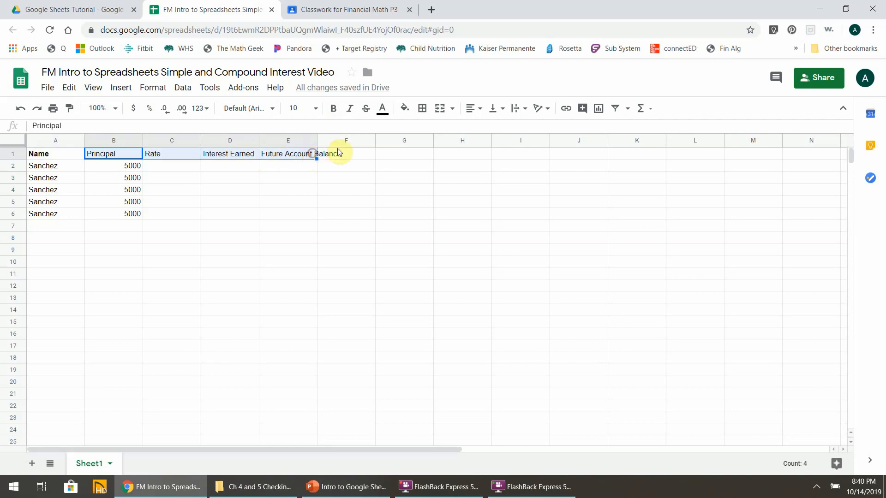
left_click(333, 109)
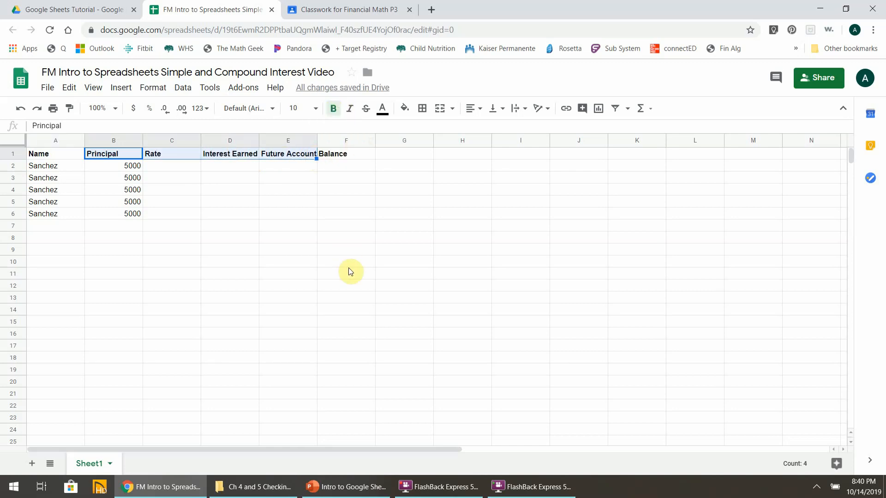
left_click(289, 275)
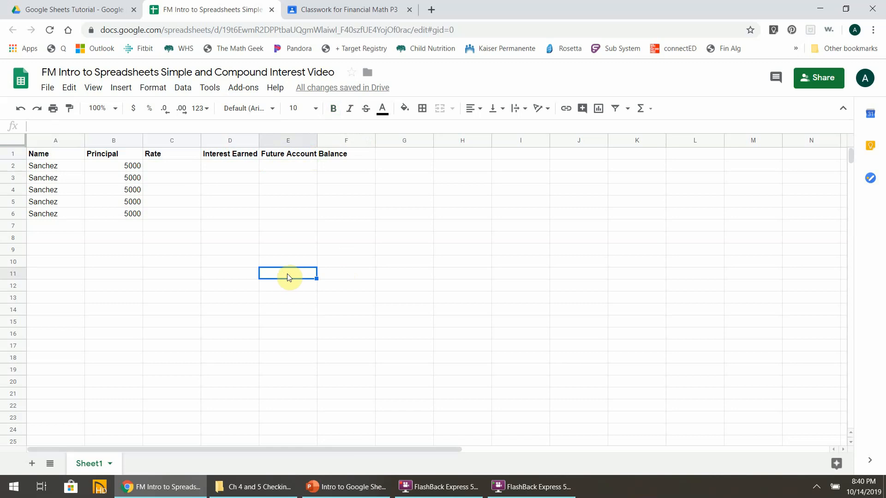
Center the row 1 headings horizontally across cells A1 to F1
left_click(308, 191)
left_click(71, 156)
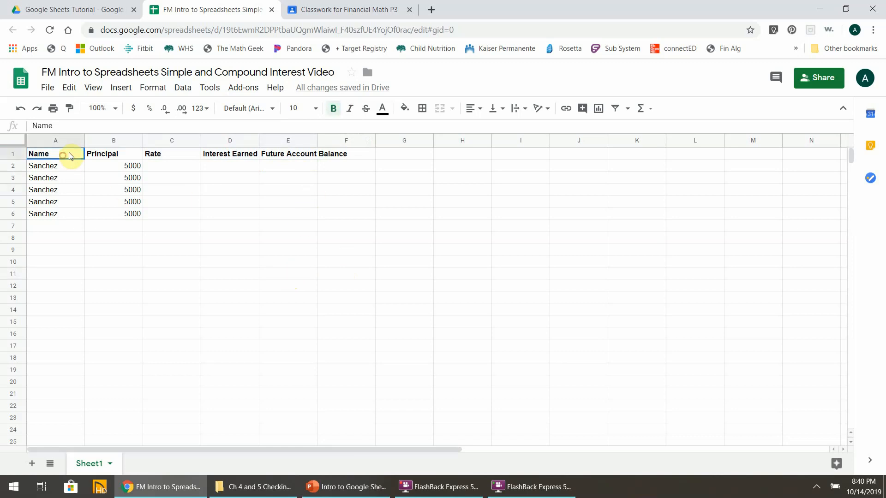
left_click_drag(70, 156, 292, 153)
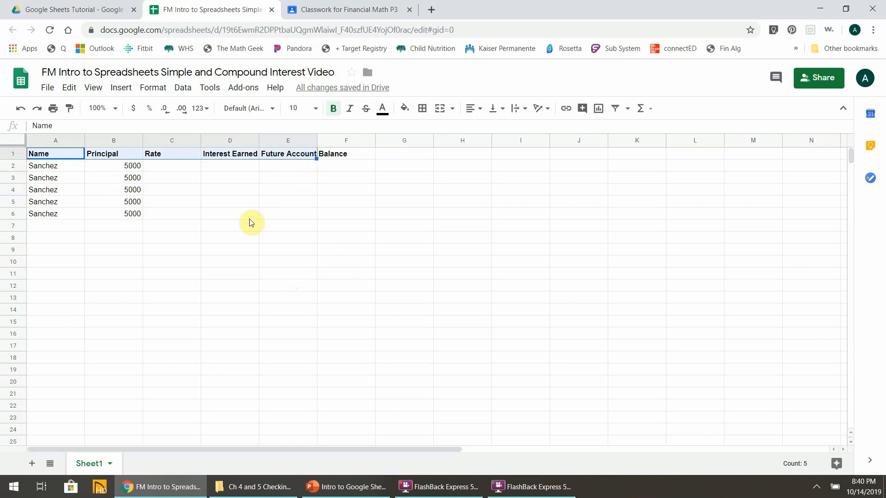
left_click(135, 226)
left_click_drag(82, 156, 325, 158)
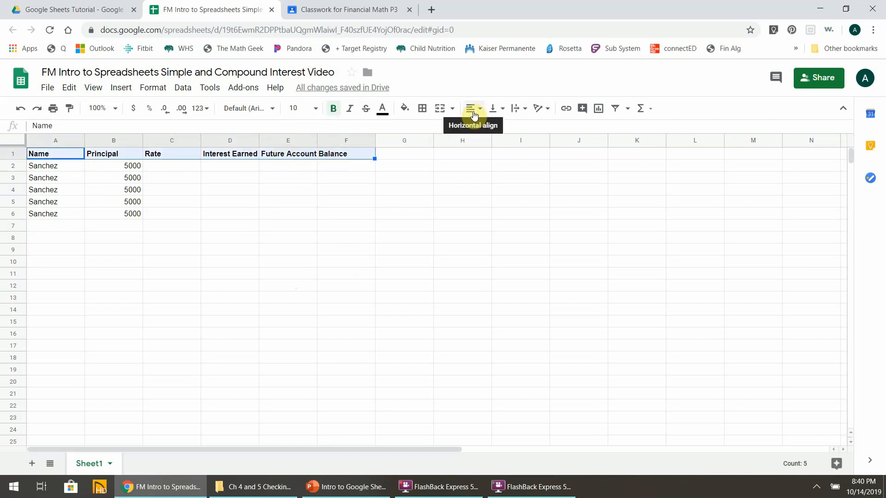
left_click(474, 114)
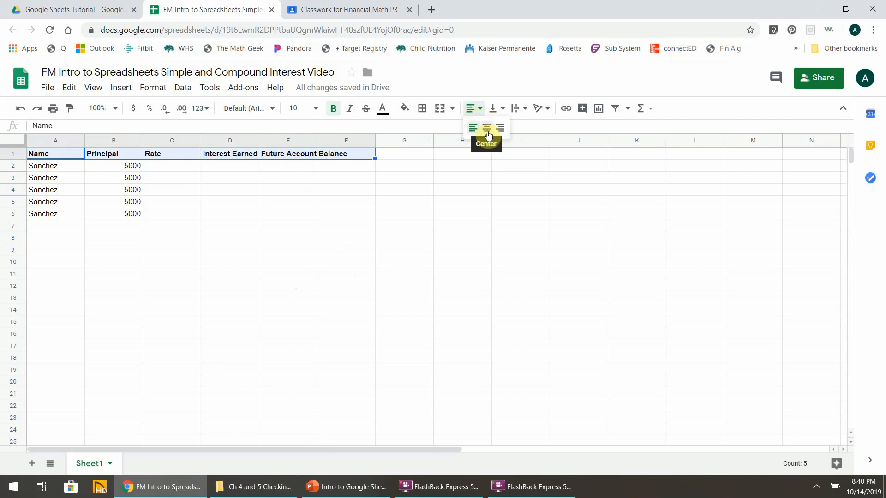
left_click(488, 133)
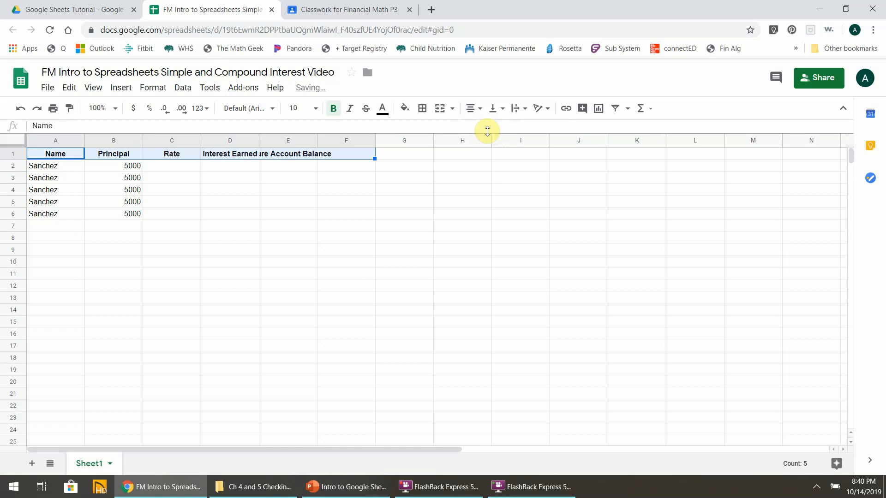
left_click(264, 190)
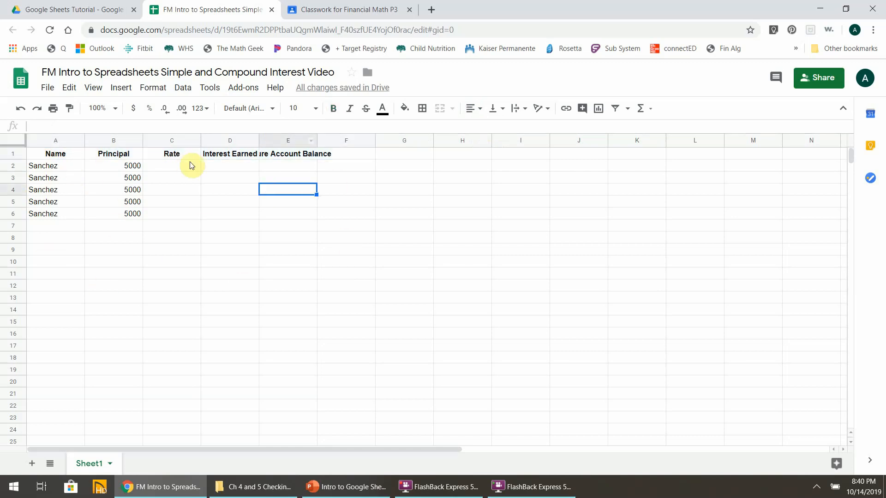
Center the contents of the entire columns A through E horizontally
left_click_drag(56, 143, 273, 143)
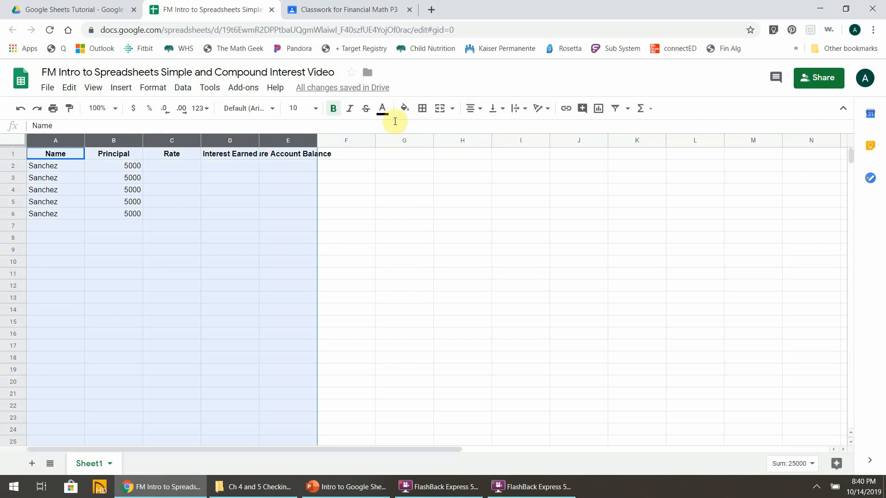
left_click(474, 111)
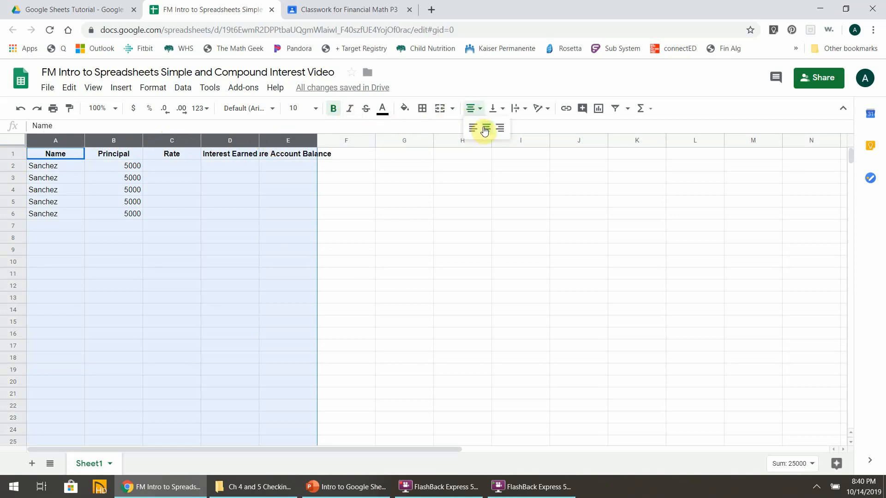
left_click(484, 126)
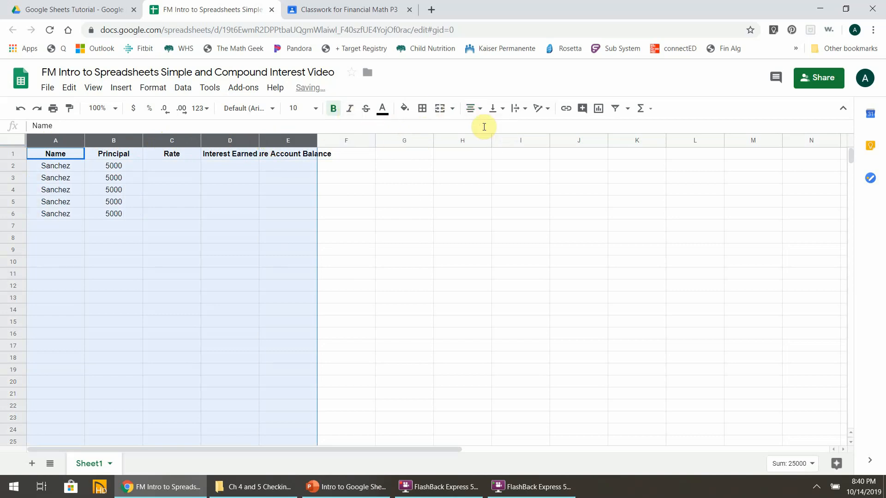
left_click(191, 206)
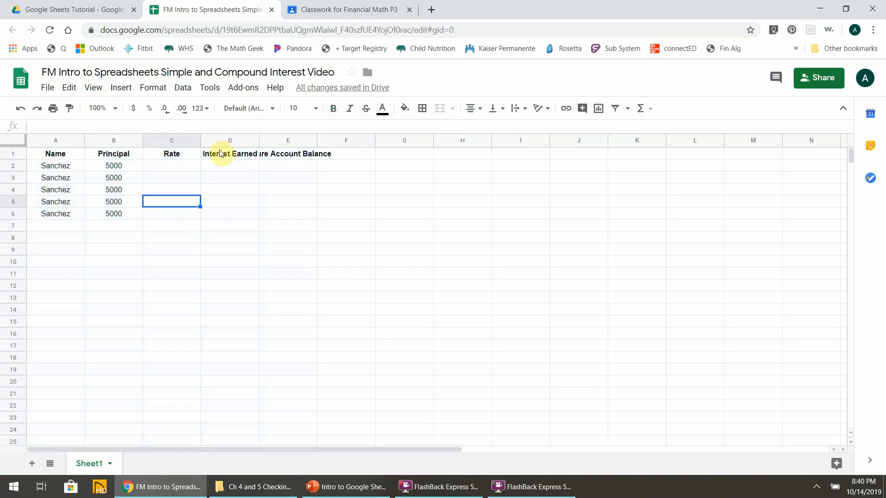
Widen column E to fit the Future Account Balance heading, and narrow the Principal and Rate columns slightly
left_click(273, 156)
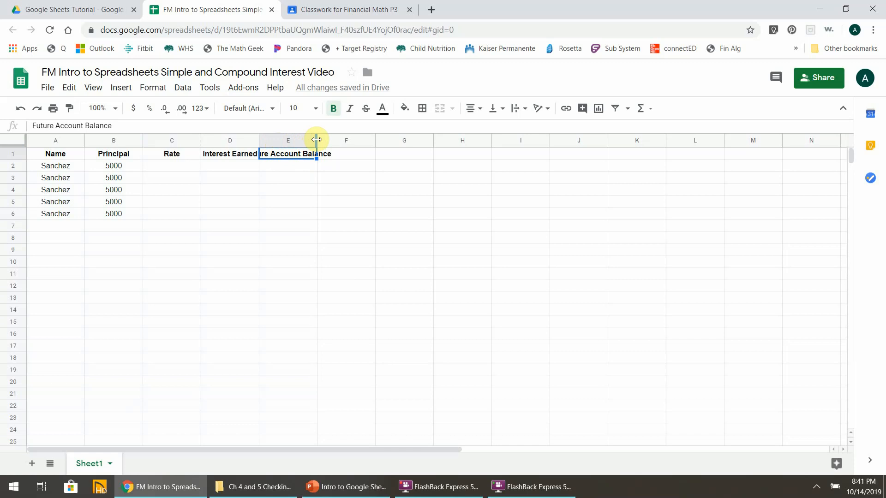
left_click_drag(317, 139, 357, 142)
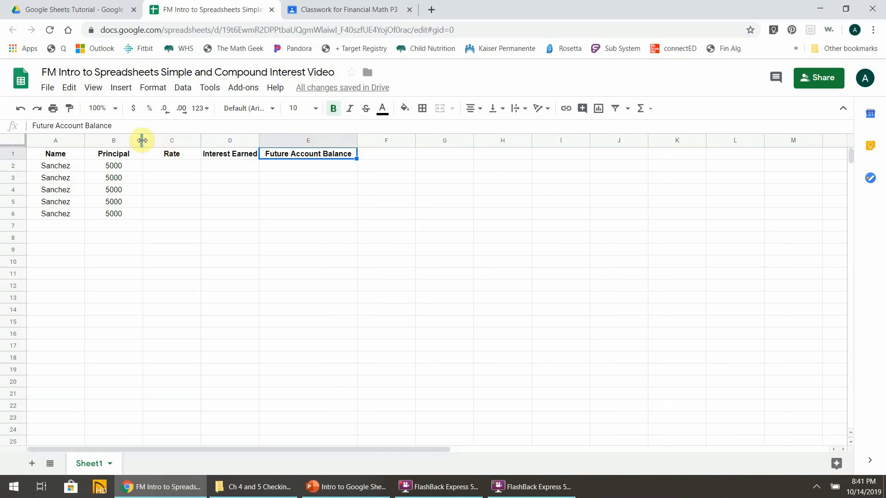
left_click_drag(141, 140, 138, 141)
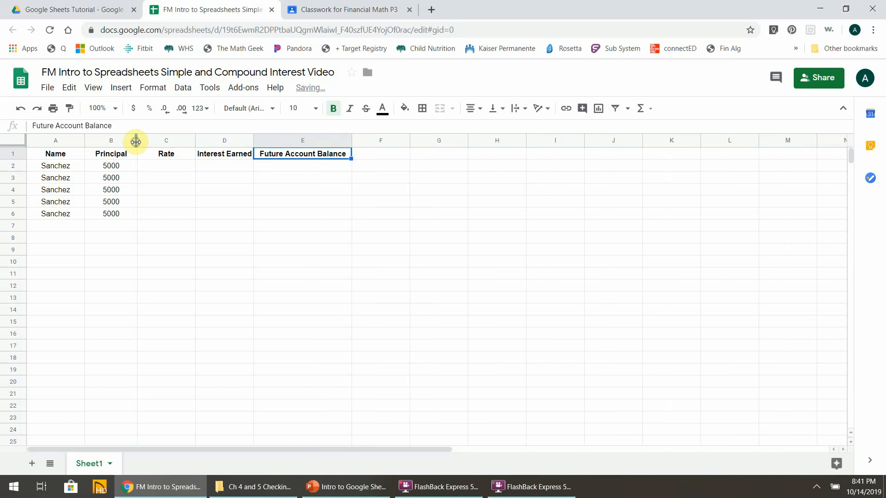
left_click_drag(194, 141, 184, 141)
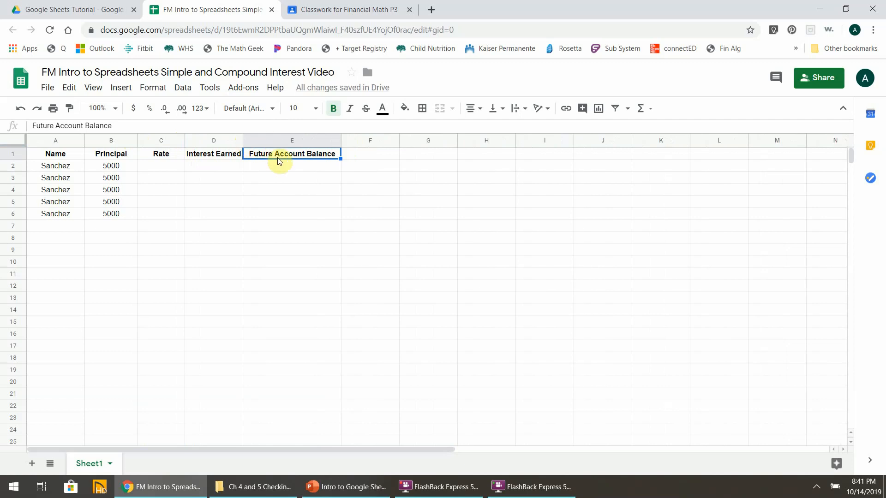
left_click(280, 176)
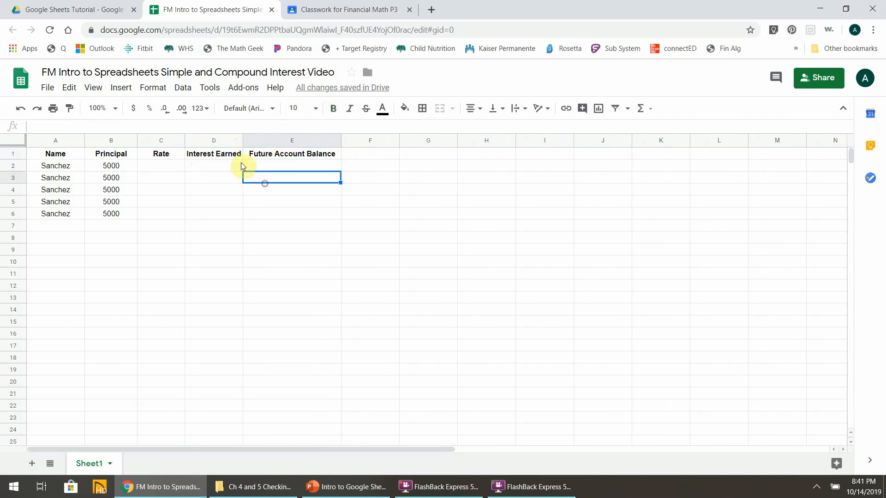
Widen the Interest Earned column slightly and restore the spreadsheet window to its smaller size beside the slides
left_click(228, 141)
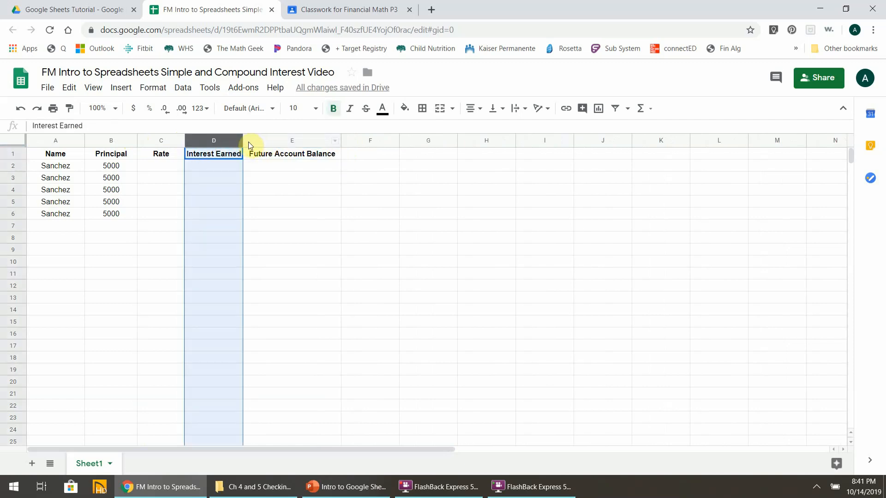
left_click_drag(243, 142, 253, 143)
left_click(281, 213)
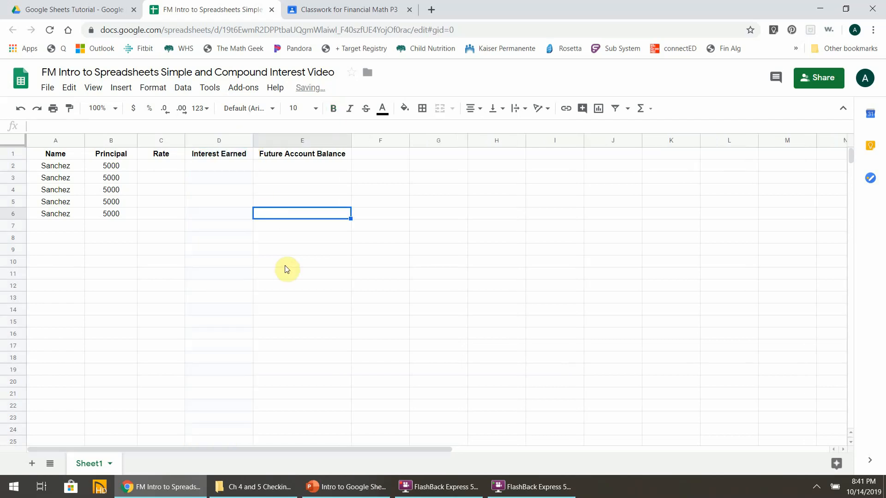
left_click(848, 8)
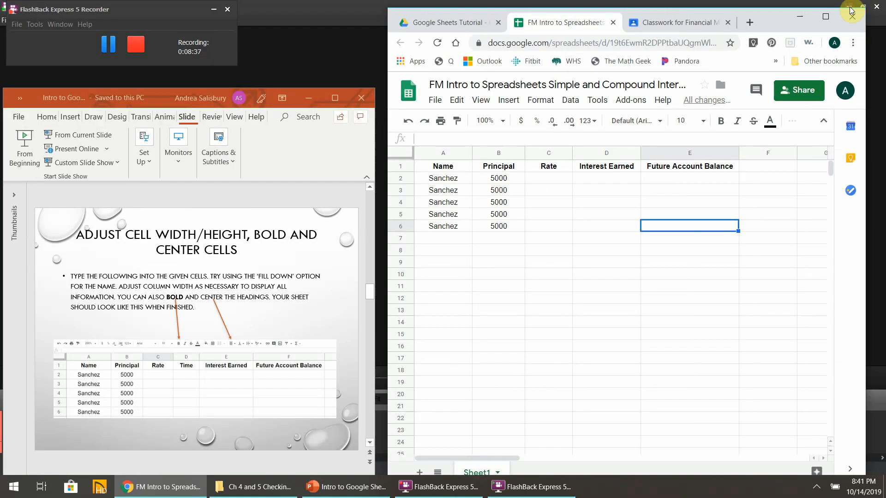